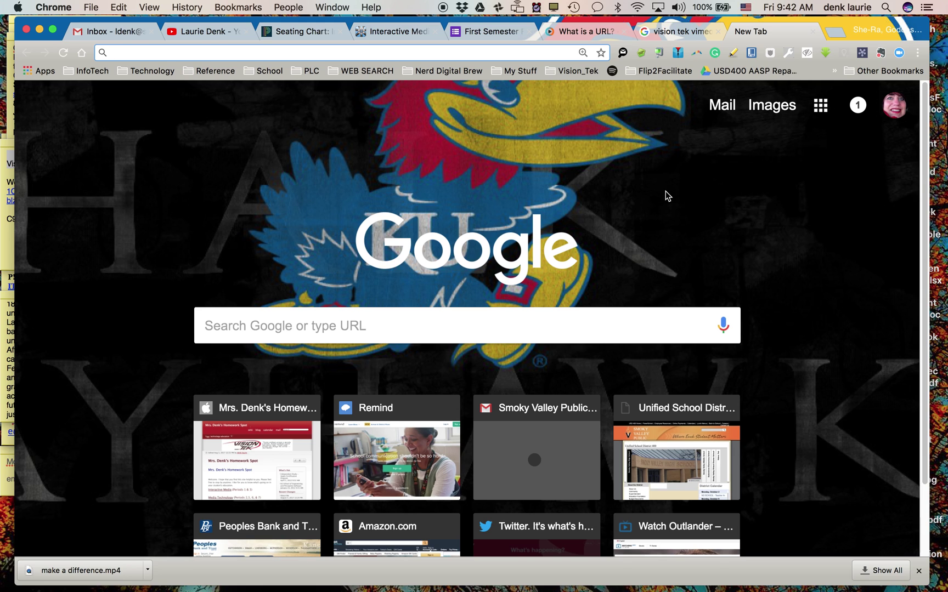
Check which Google account is signed in, then search Google for blogger and open the Blogger.com site.
{"action": "left_click", "coordinate": [899, 119]}
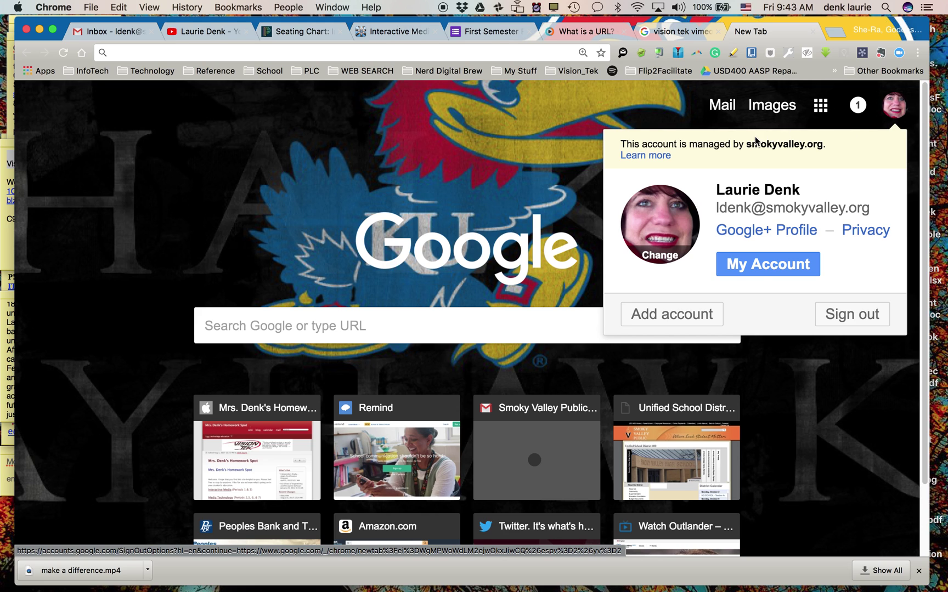
{"action": "left_click", "coordinate": [581, 131]}
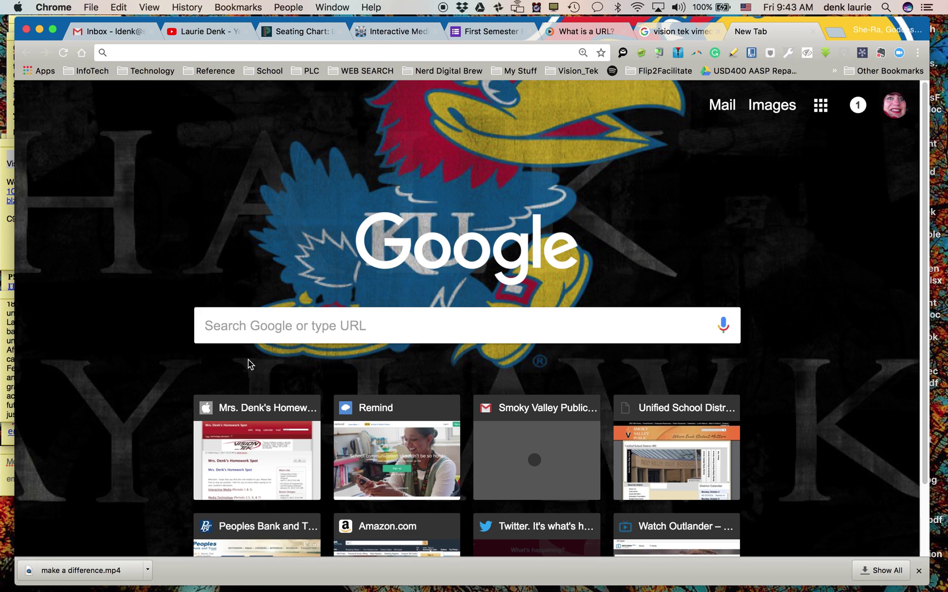
{"action": "left_click", "coordinate": [238, 328]}
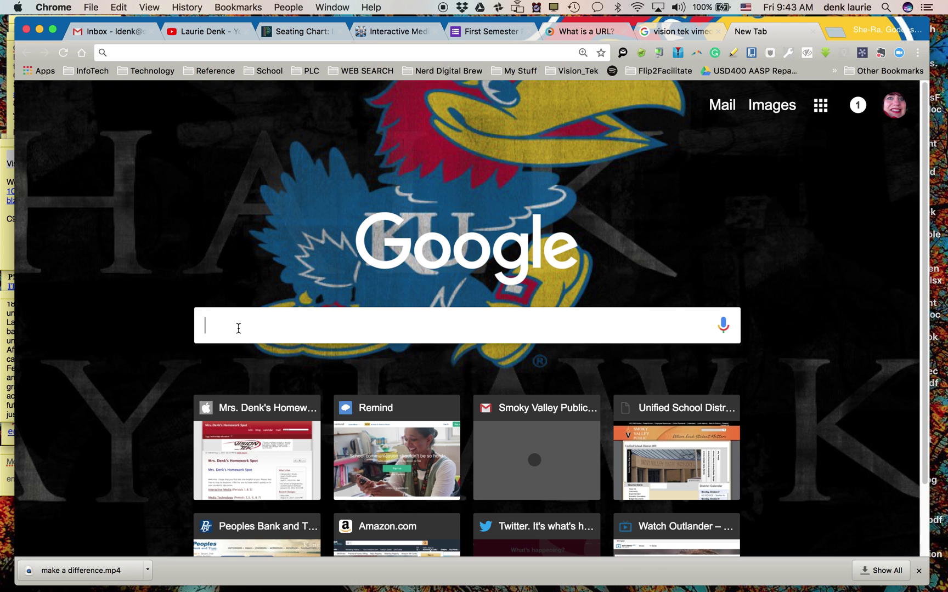
{"action": "type", "text": "blo"}
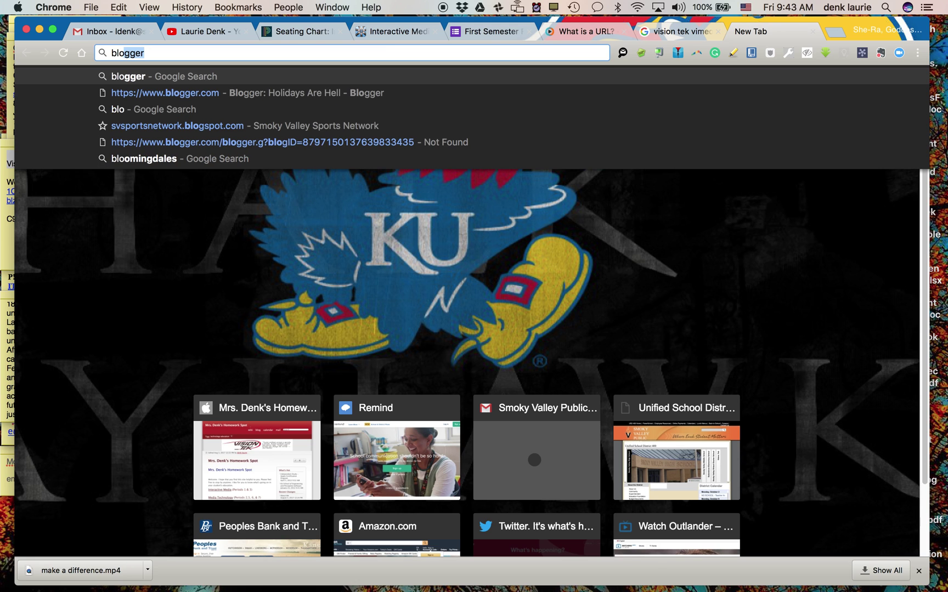
{"action": "type", "text": "gger"}
{"action": "key", "text": "Return"}
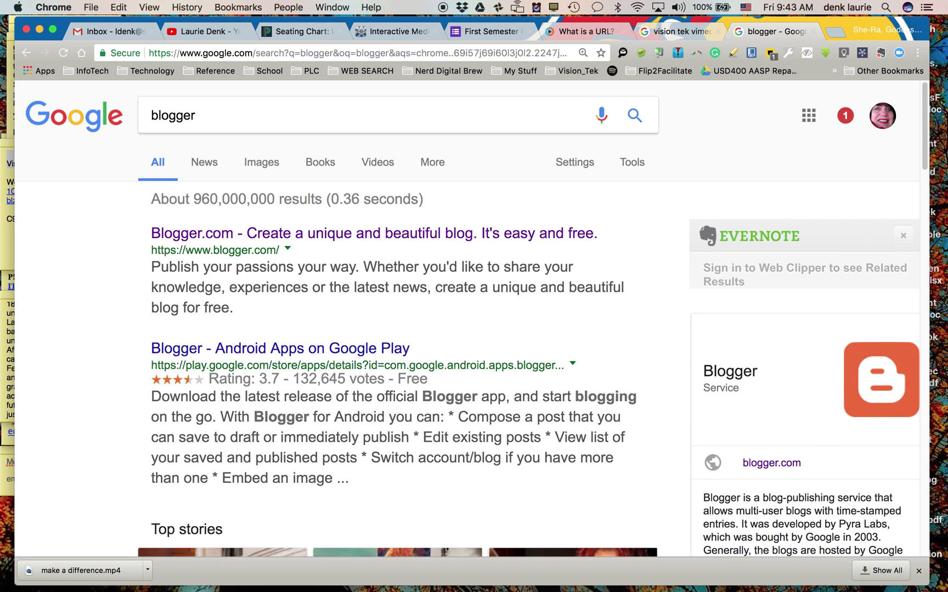
{"action": "left_click", "coordinate": [227, 239]}
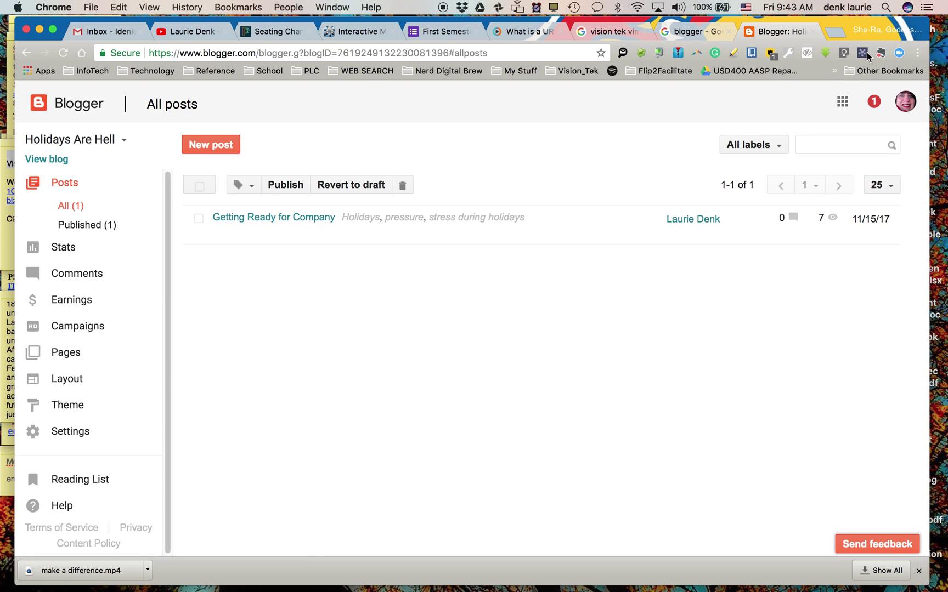
{"action": "left_click_drag", "start_coordinate": [844, 21], "coordinate": [856, 23]}
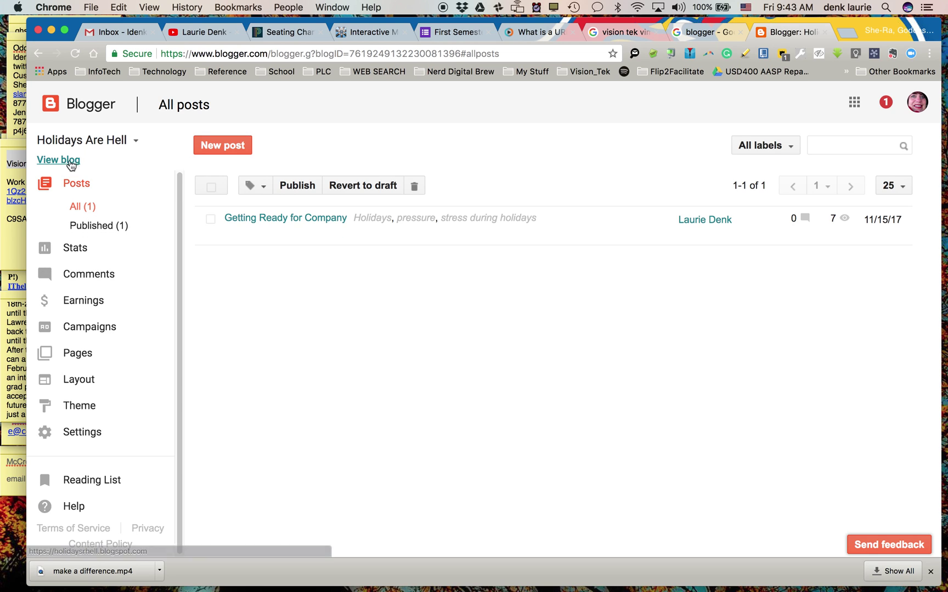
Look at the account's blog list and the live Holidays Are Hell blog, ending back on the posts dashboard.
{"action": "left_click", "coordinate": [137, 146]}
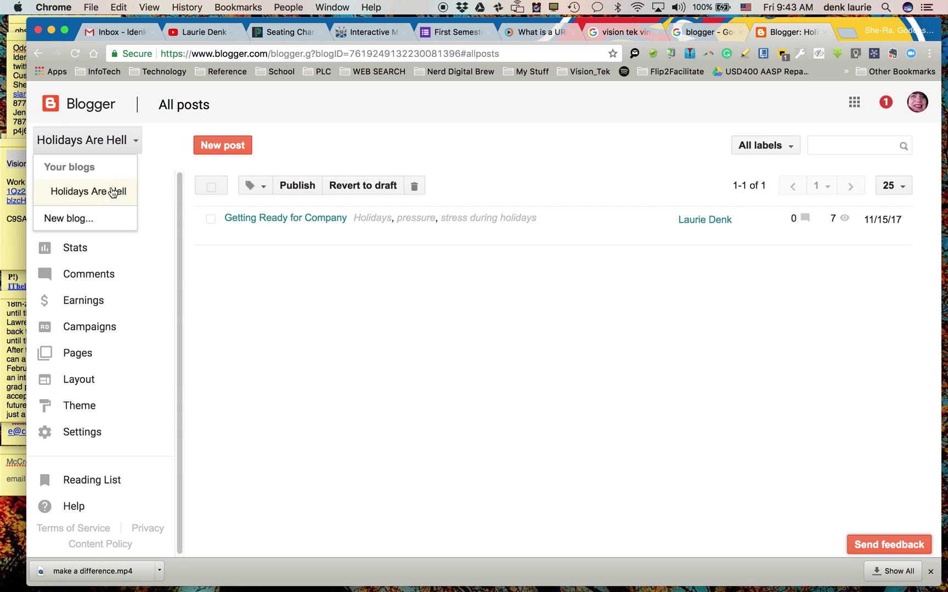
{"action": "left_click", "coordinate": [95, 143]}
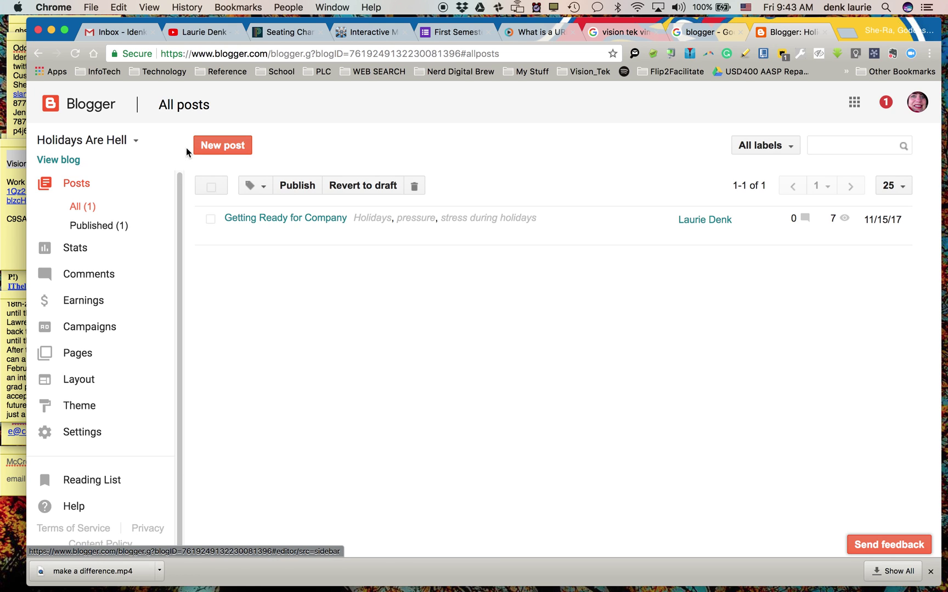
{"action": "left_click", "coordinate": [75, 161]}
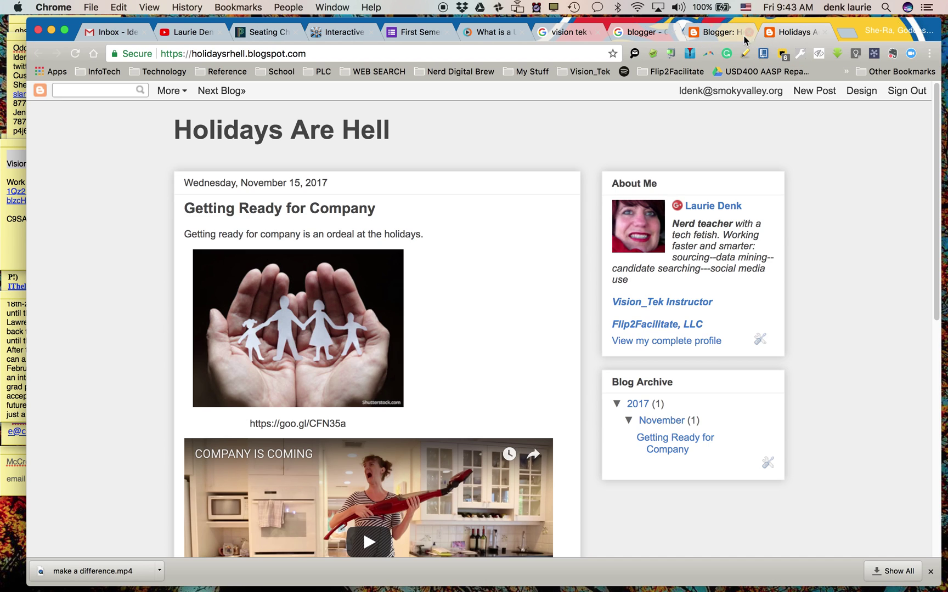
{"action": "left_click", "coordinate": [717, 36]}
{"action": "mouse_move", "coordinate": [332, 220]}
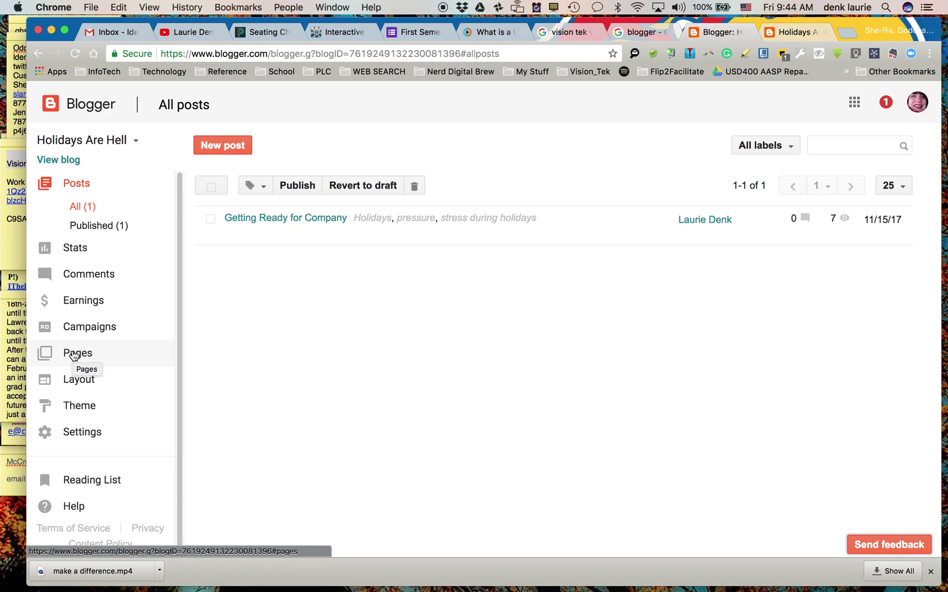
Review the blog's Layout page, including the header gadget's configuration form and the gadgets in the main and sidebar sections.
{"action": "left_click", "coordinate": [62, 386]}
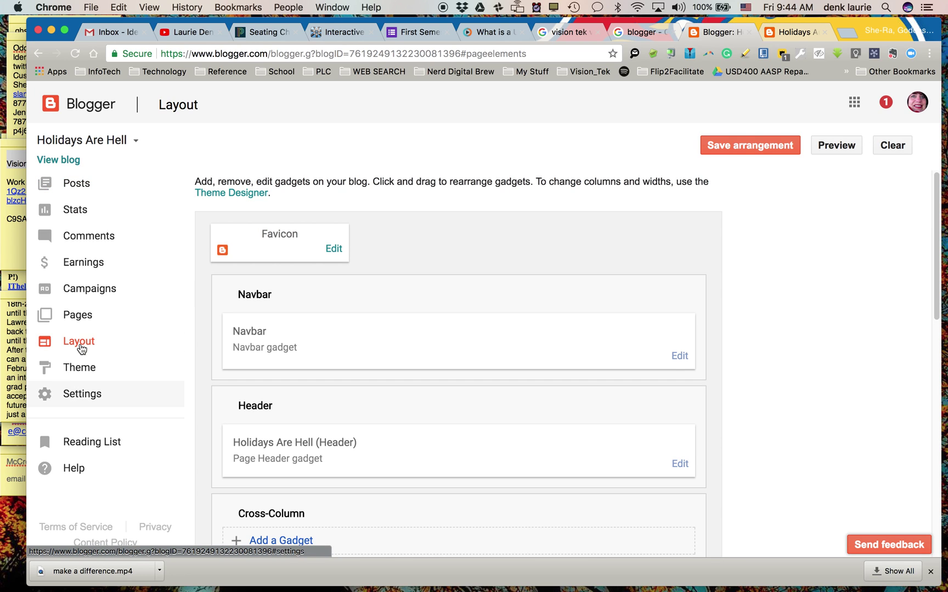
{"action": "scroll", "coordinate": [543, 359], "scroll_direction": "down", "scroll_amount": 2}
{"action": "scroll", "coordinate": [544, 358], "scroll_direction": "up", "scroll_amount": 2}
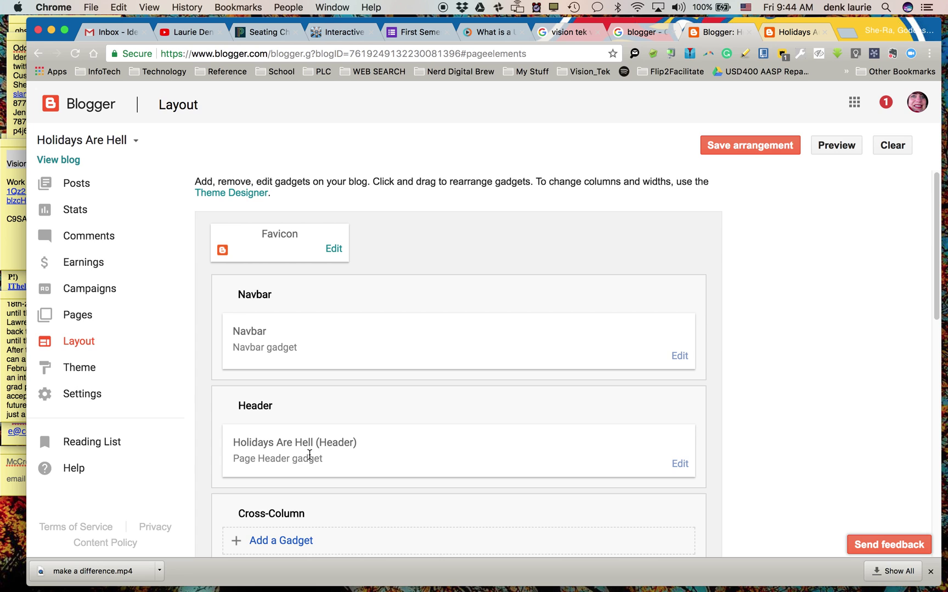
{"action": "left_click", "coordinate": [685, 468]}
{"action": "left_click", "coordinate": [178, 188]}
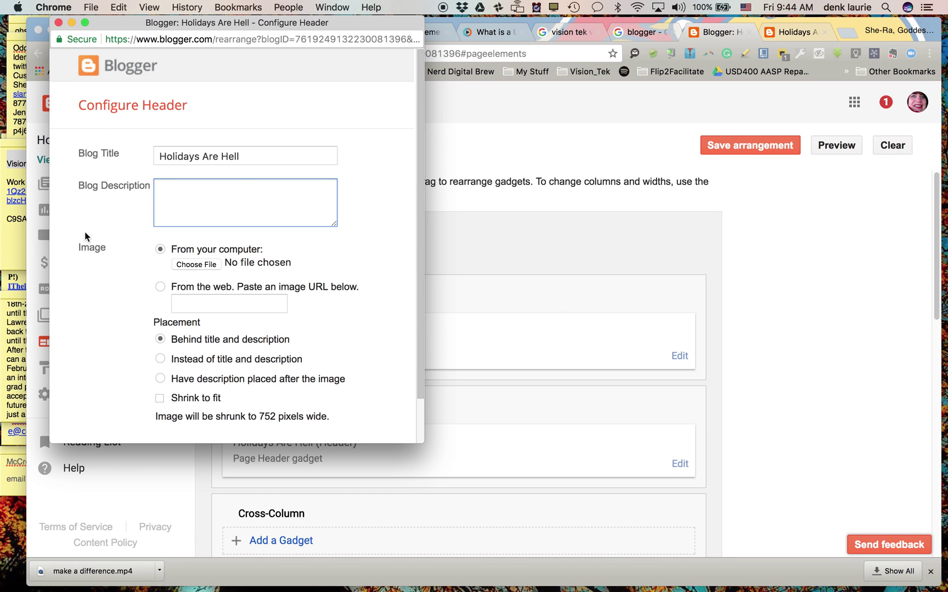
{"action": "left_click", "coordinate": [58, 23]}
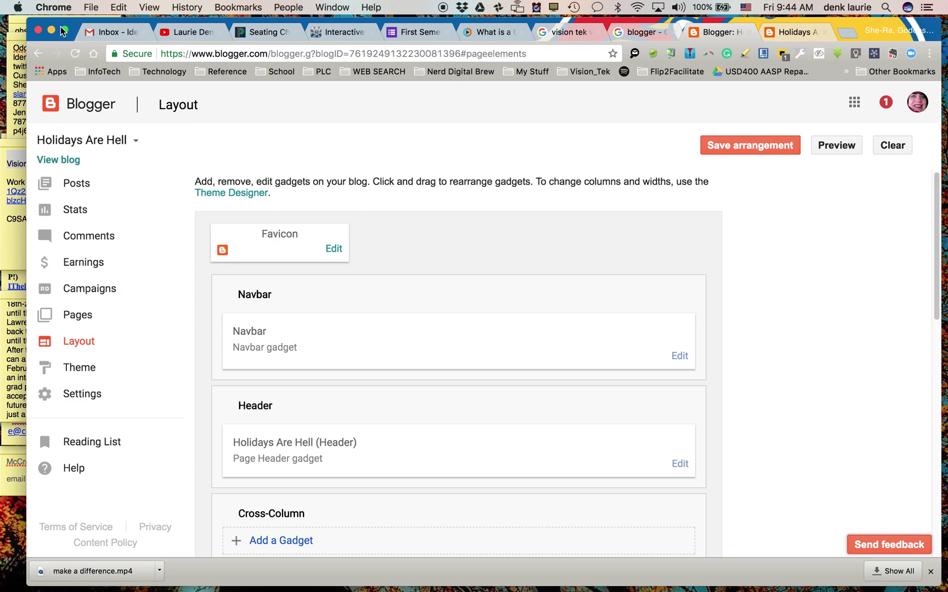
{"action": "scroll", "coordinate": [475, 336], "scroll_direction": "down", "scroll_amount": 6}
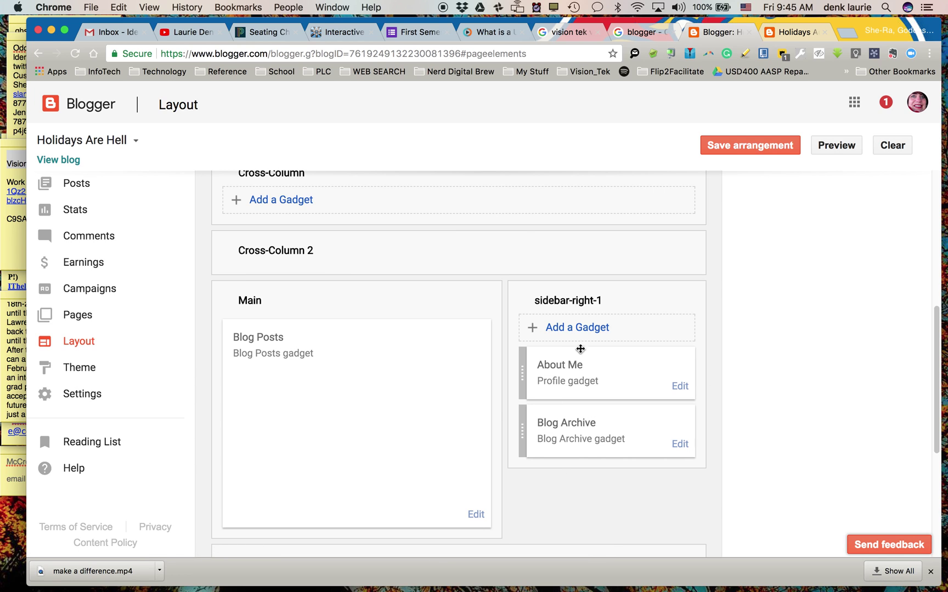
Browse the blog's theme gallery from Contempo and Soho through Travel, including the live and mobile theme previews.
{"action": "left_click", "coordinate": [87, 375]}
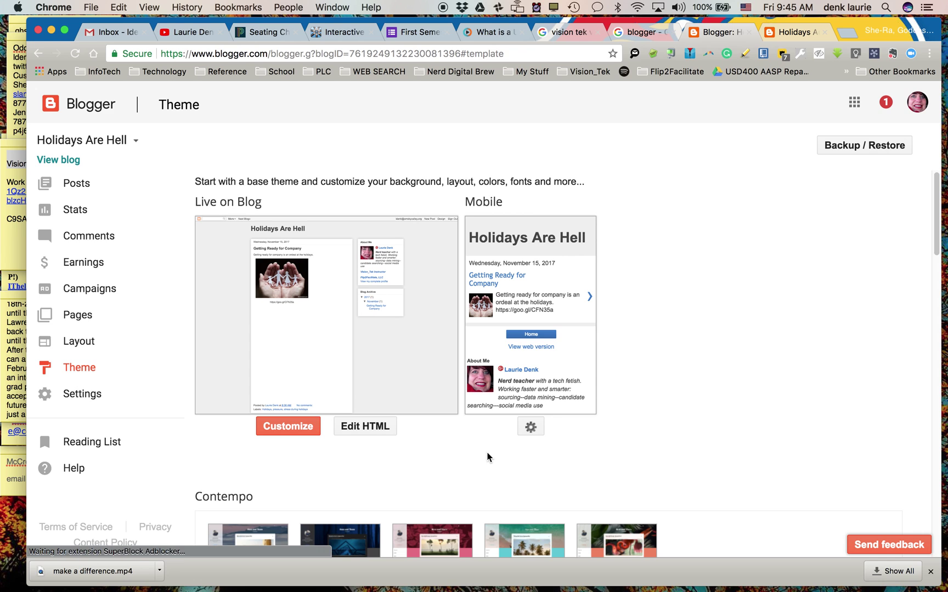
{"action": "scroll", "coordinate": [676, 431], "scroll_direction": "down", "scroll_amount": 5}
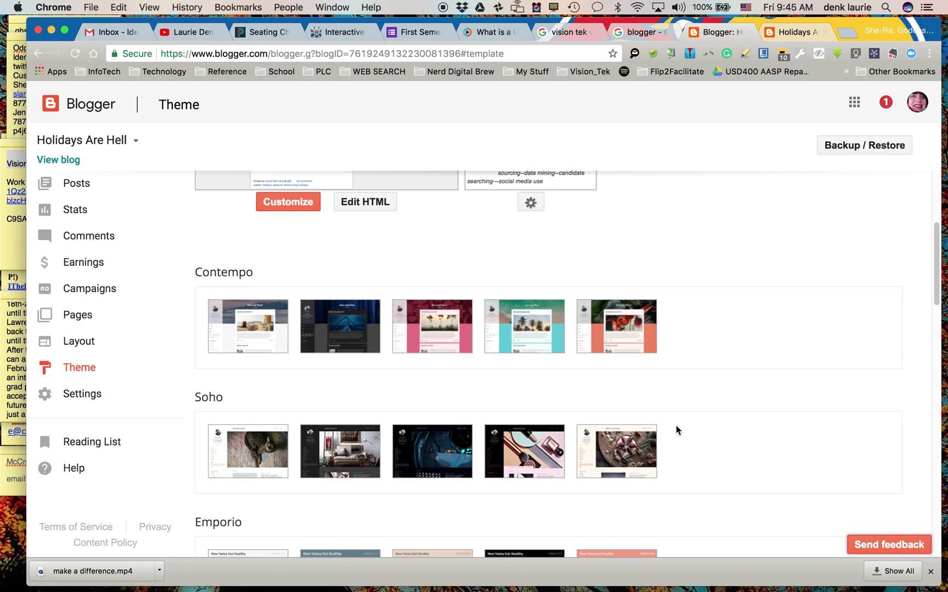
{"action": "scroll", "coordinate": [548, 373], "scroll_direction": "down", "scroll_amount": 2}
{"action": "scroll", "coordinate": [412, 398], "scroll_direction": "down", "scroll_amount": 10}
{"action": "scroll", "coordinate": [398, 396], "scroll_direction": "down", "scroll_amount": 3}
{"action": "scroll", "coordinate": [398, 396], "scroll_direction": "down", "scroll_amount": 5}
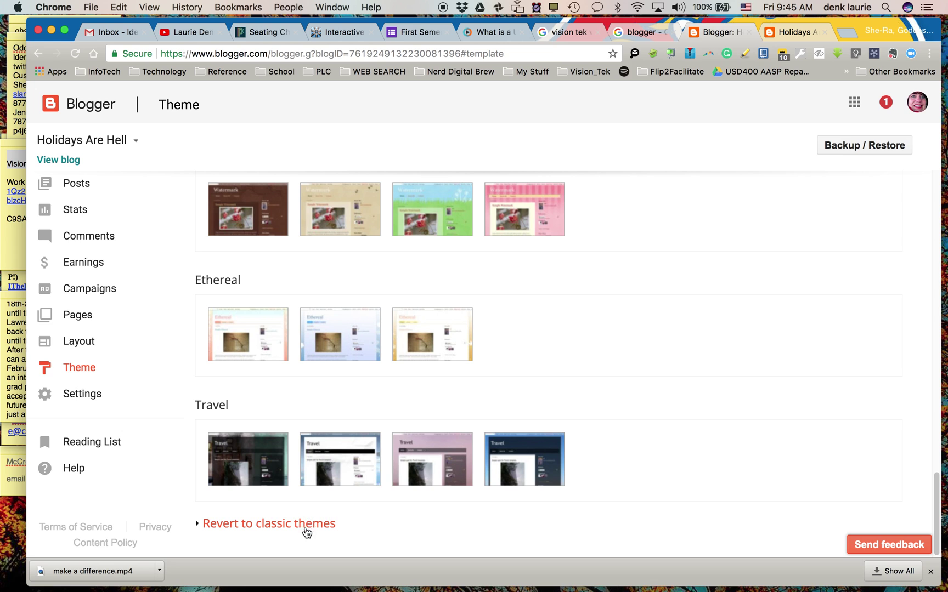
{"action": "scroll", "coordinate": [370, 446], "scroll_direction": "up", "scroll_amount": 20}
{"action": "scroll", "coordinate": [379, 442], "scroll_direction": "up", "scroll_amount": 6}
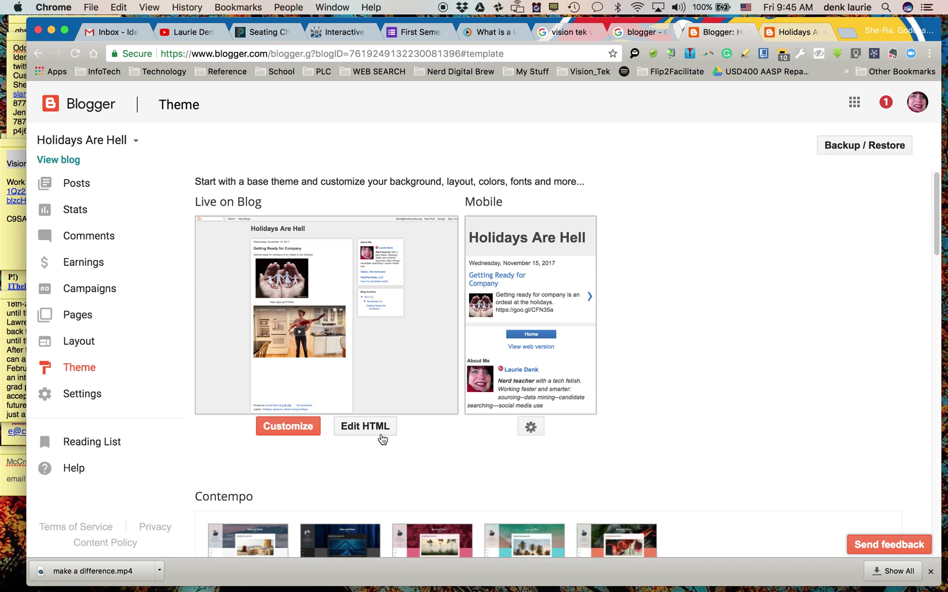
{"action": "scroll", "coordinate": [462, 451], "scroll_direction": "down", "scroll_amount": 2}
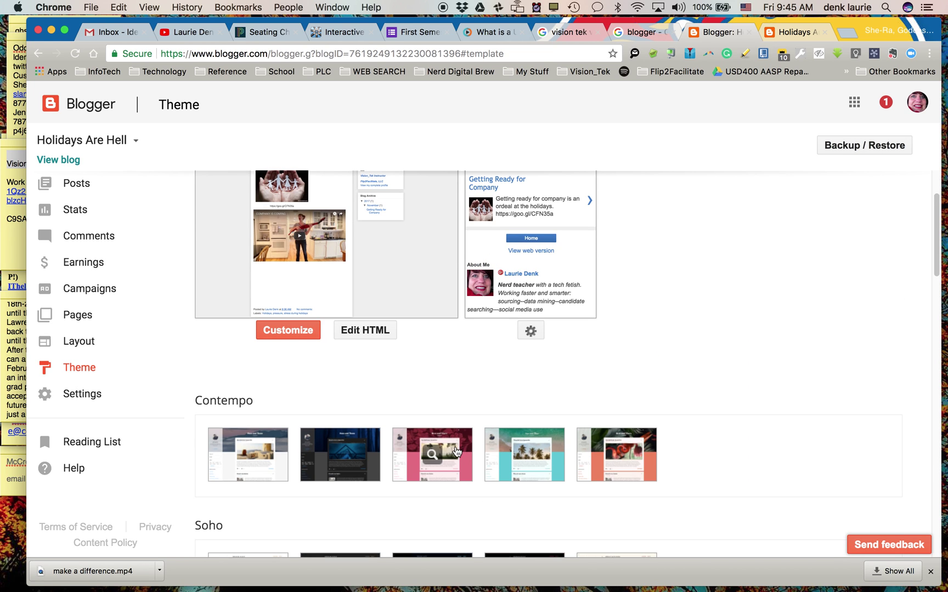
{"action": "scroll", "coordinate": [461, 451], "scroll_direction": "down", "scroll_amount": 3}
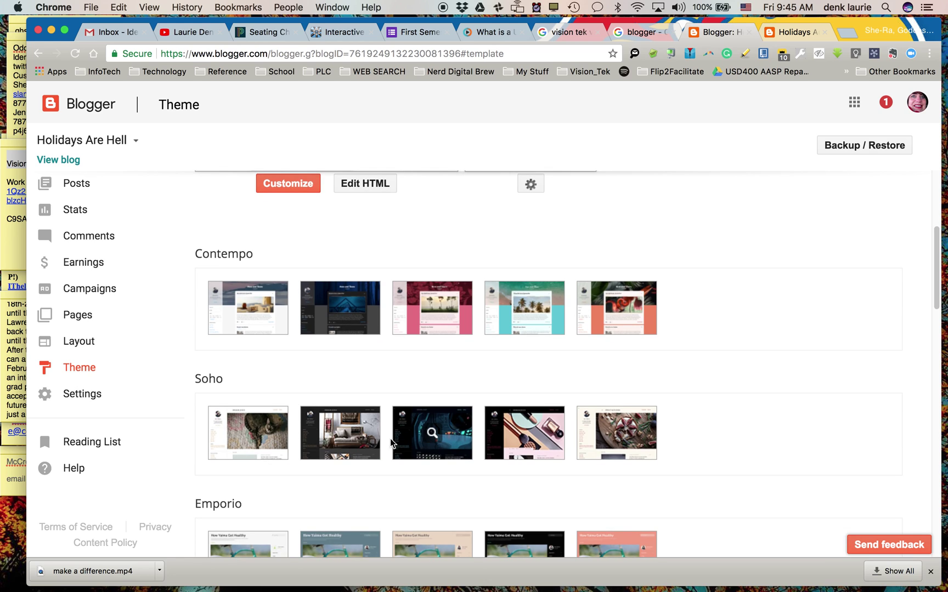
Review the blog's Basic settings and its Other settings, ending on the Basic page.
{"action": "left_click", "coordinate": [81, 396]}
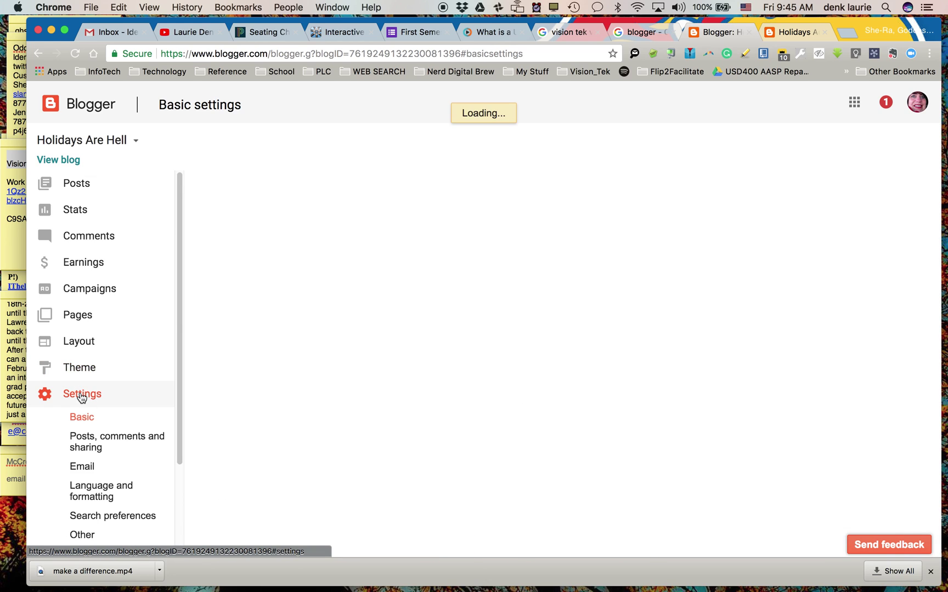
{"action": "scroll", "coordinate": [147, 455], "scroll_direction": "down", "scroll_amount": 2}
{"action": "scroll", "coordinate": [147, 457], "scroll_direction": "down", "scroll_amount": 1}
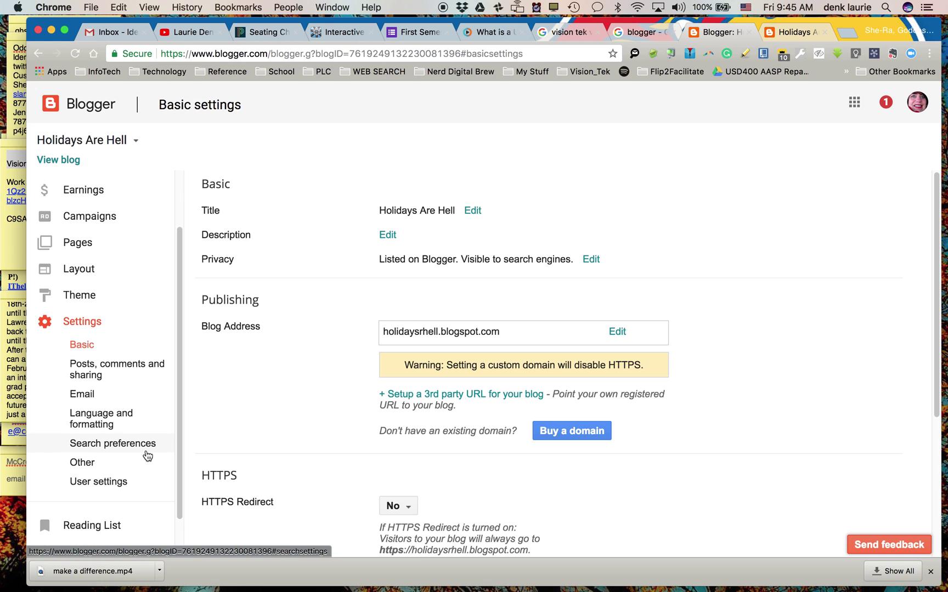
{"action": "scroll", "coordinate": [307, 431], "scroll_direction": "down", "scroll_amount": 8}
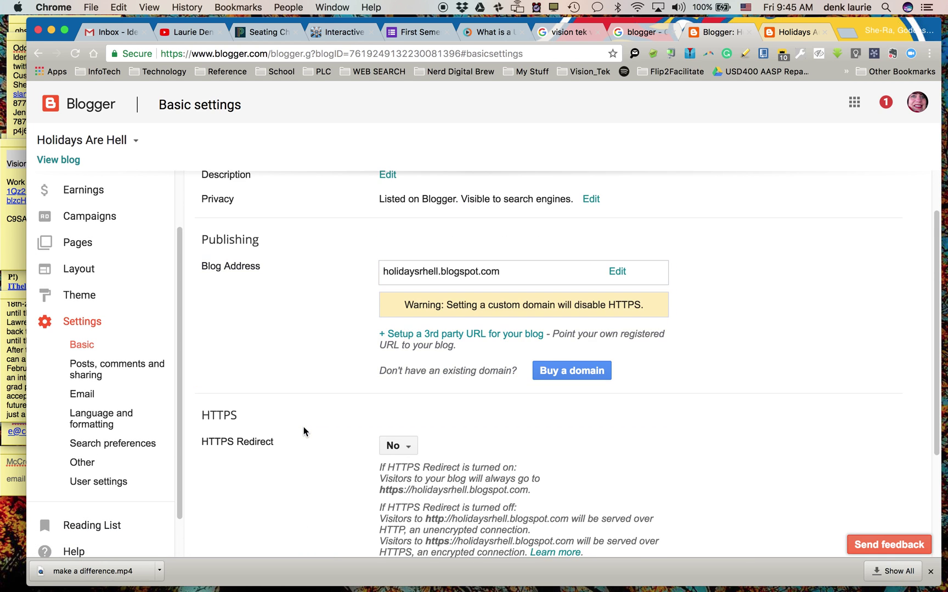
{"action": "scroll", "coordinate": [303, 428], "scroll_direction": "up", "scroll_amount": 8}
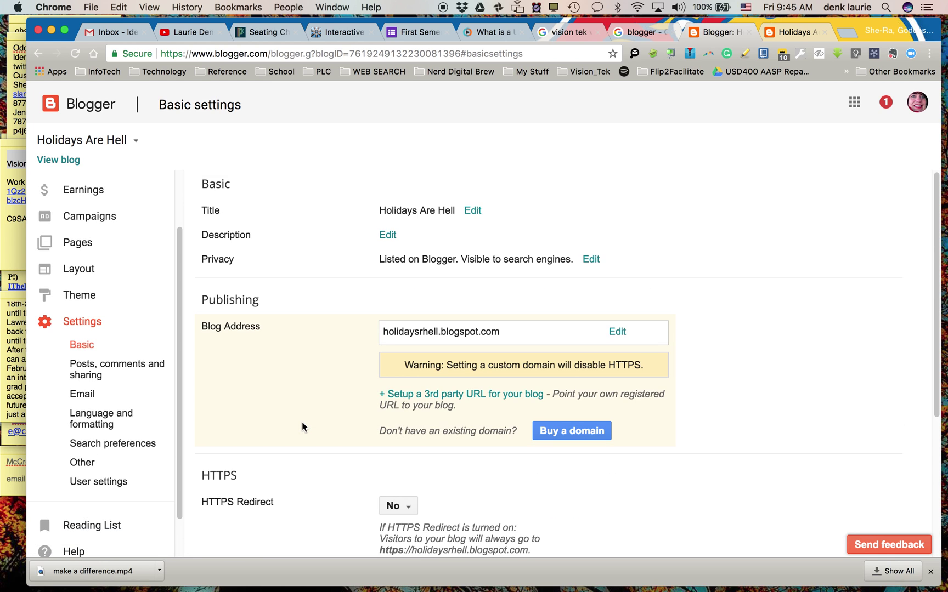
{"action": "left_click", "coordinate": [83, 463]}
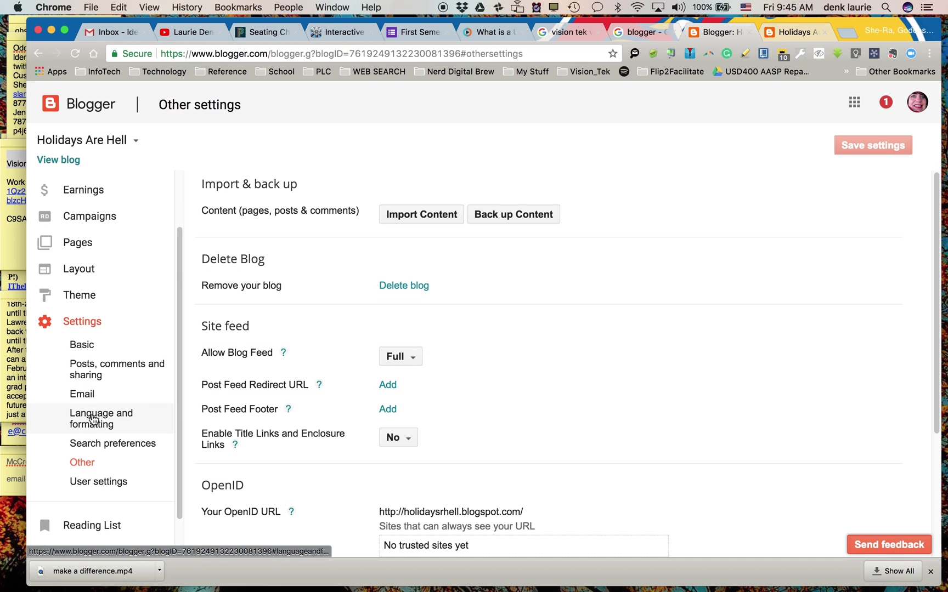
{"action": "left_click", "coordinate": [82, 345]}
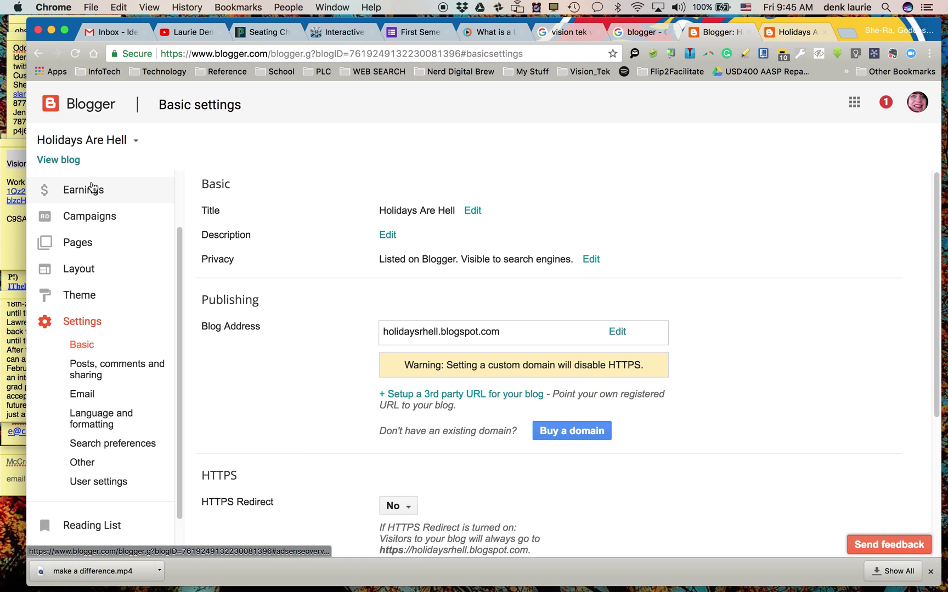
View the live blog again, close the duplicate blog tab and return to the list of all posts.
{"action": "left_click", "coordinate": [71, 160]}
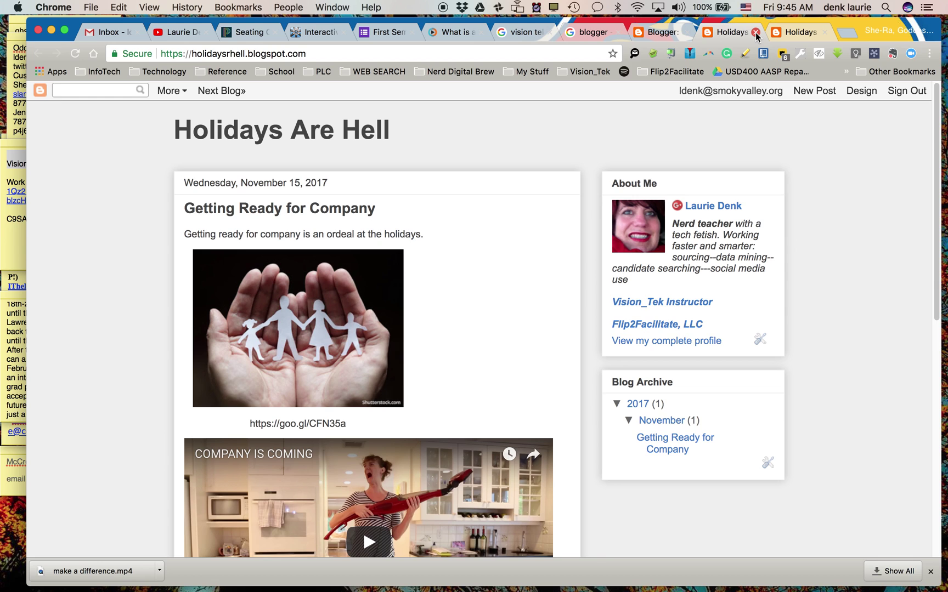
{"action": "left_click", "coordinate": [756, 34]}
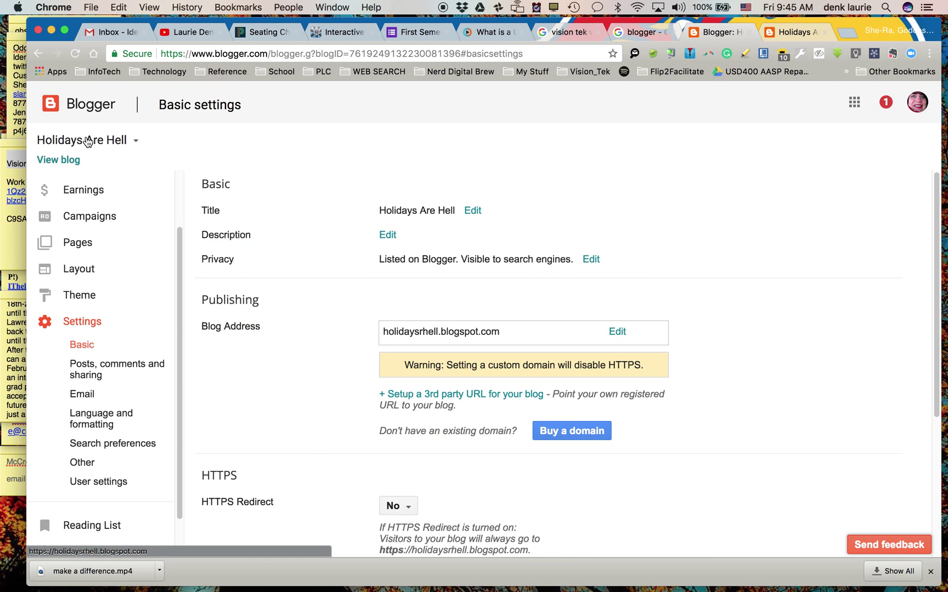
{"action": "left_click", "coordinate": [88, 142]}
{"action": "left_click", "coordinate": [95, 110]}
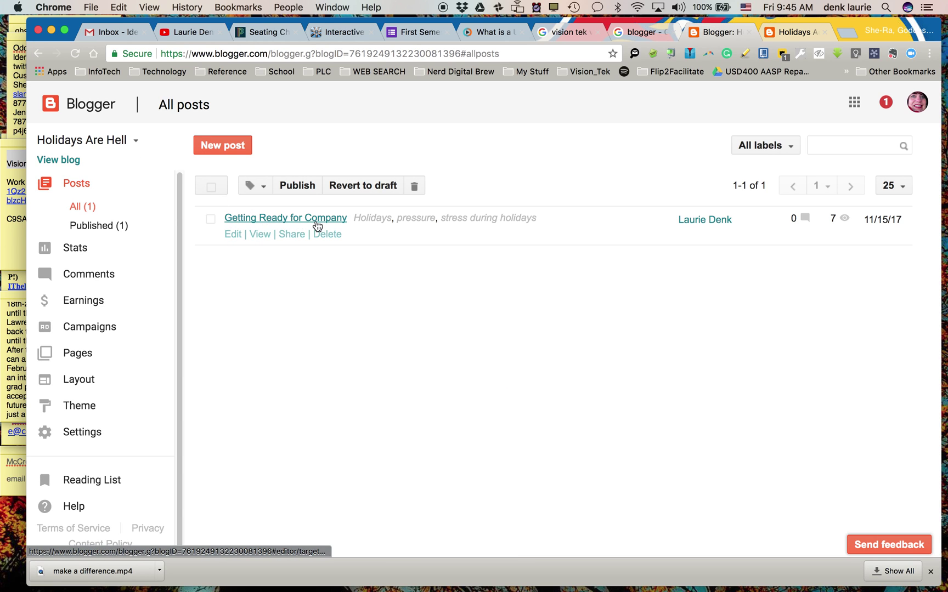
Start a new post in Holidays Are Hell with the cursor in its body, and show the live blog for reference.
{"action": "left_click", "coordinate": [222, 147]}
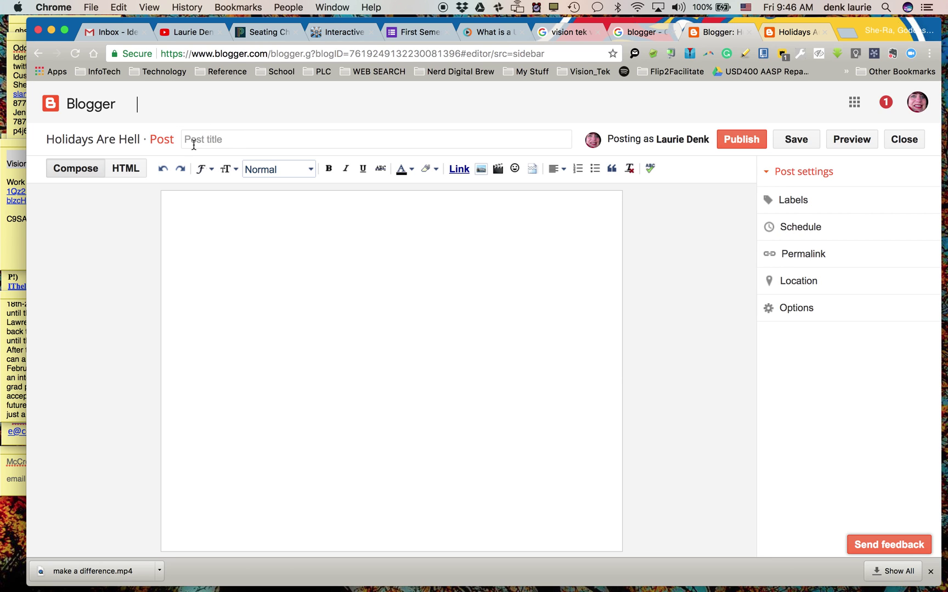
{"action": "left_click", "coordinate": [198, 229]}
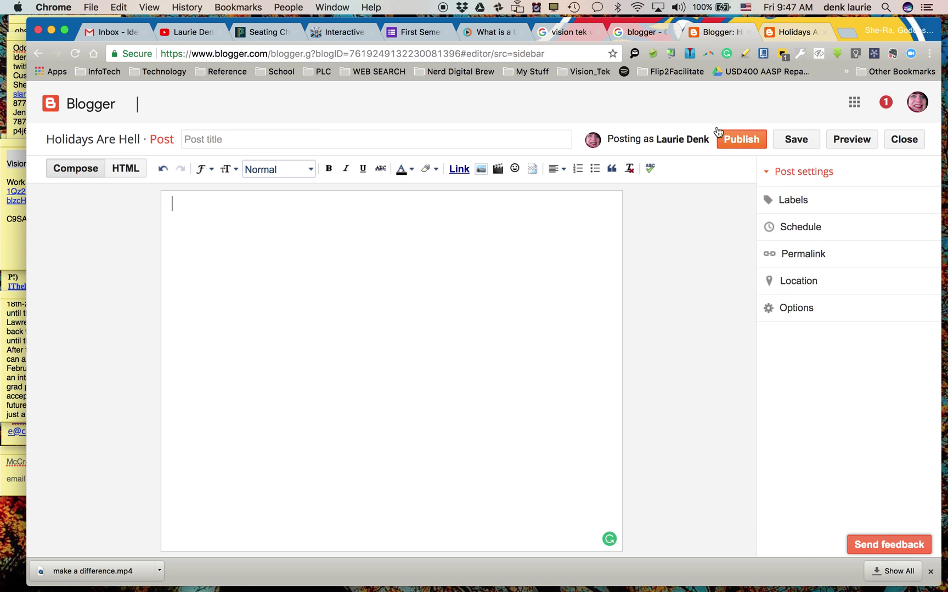
{"action": "left_click", "coordinate": [791, 31]}
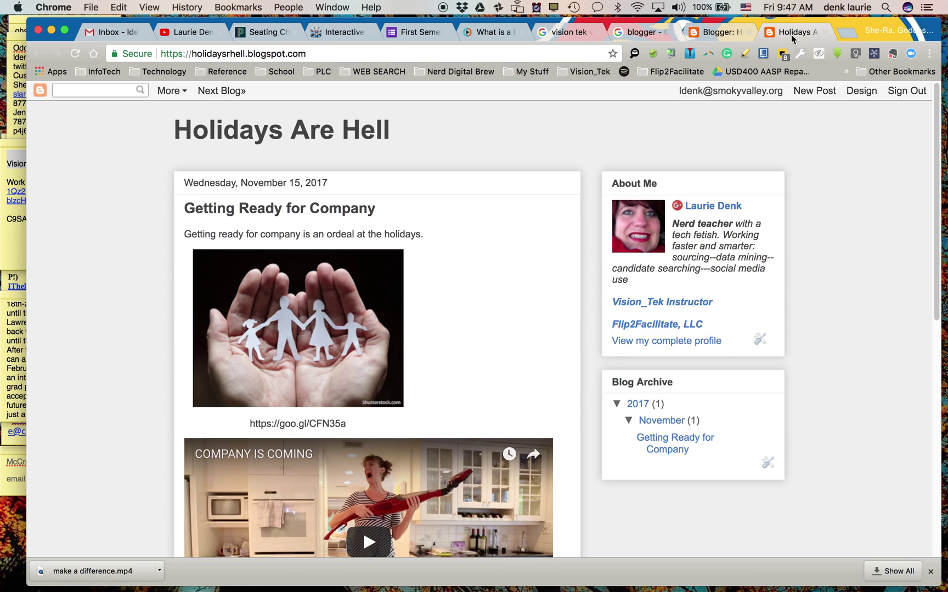